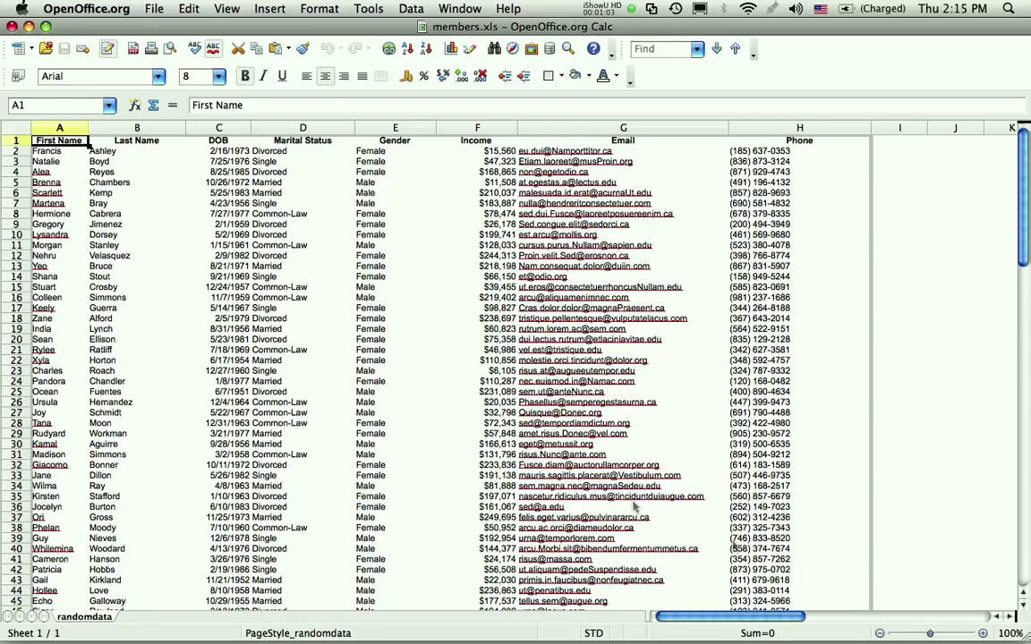
Copy the member table from A1 to H101 in members.xls, and switch to LongJump in the browser
{"action": "scroll", "coordinate": [634, 507], "scroll_direction": "down", "scroll_amount": 20}
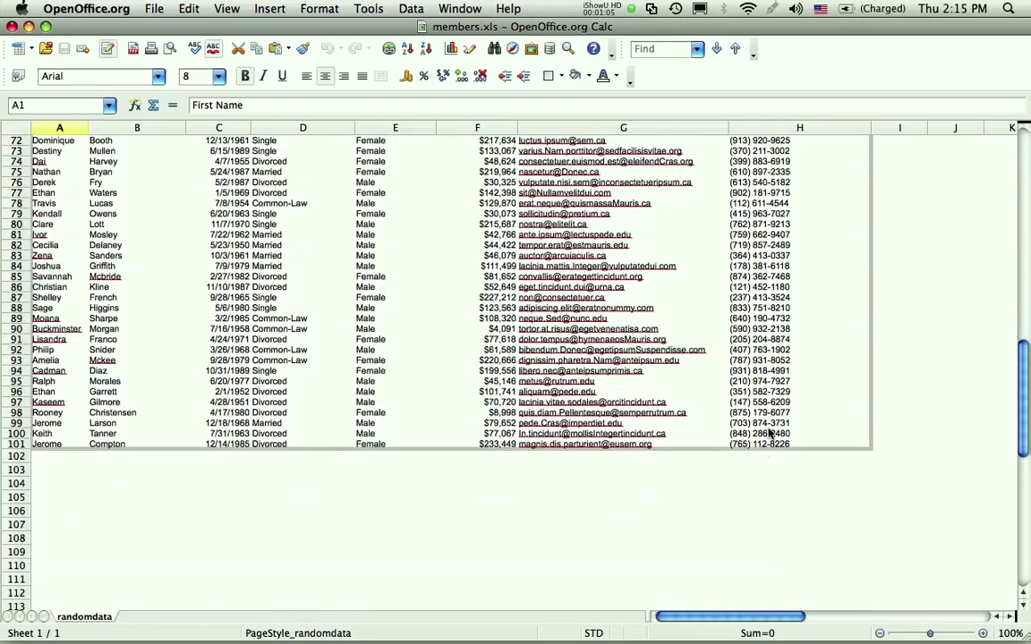
{"action": "left_click", "coordinate": [771, 444], "text": "shift"}
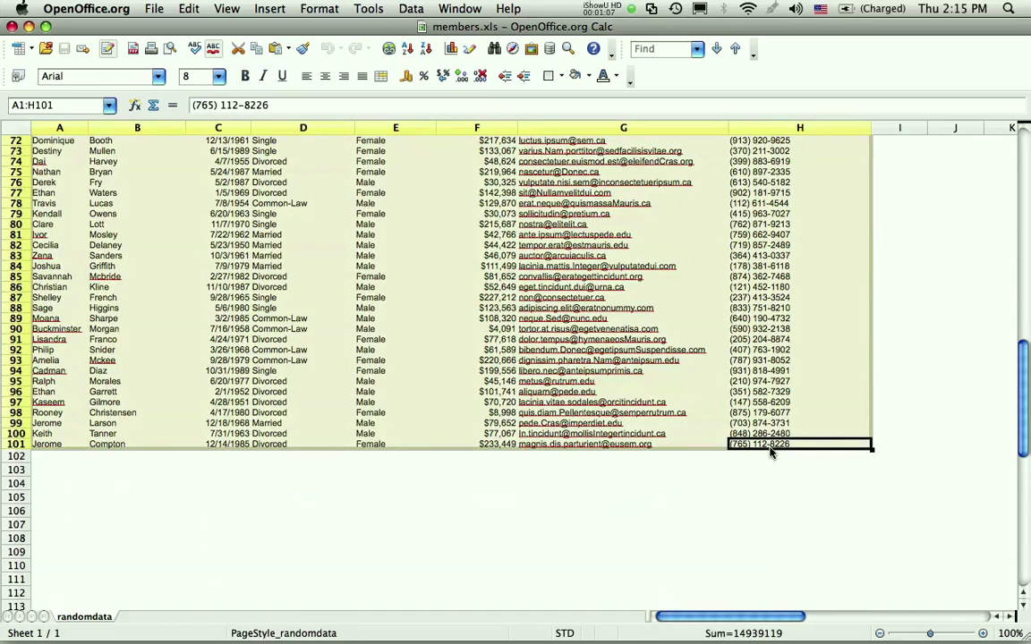
{"action": "key", "text": "super+Tab"}
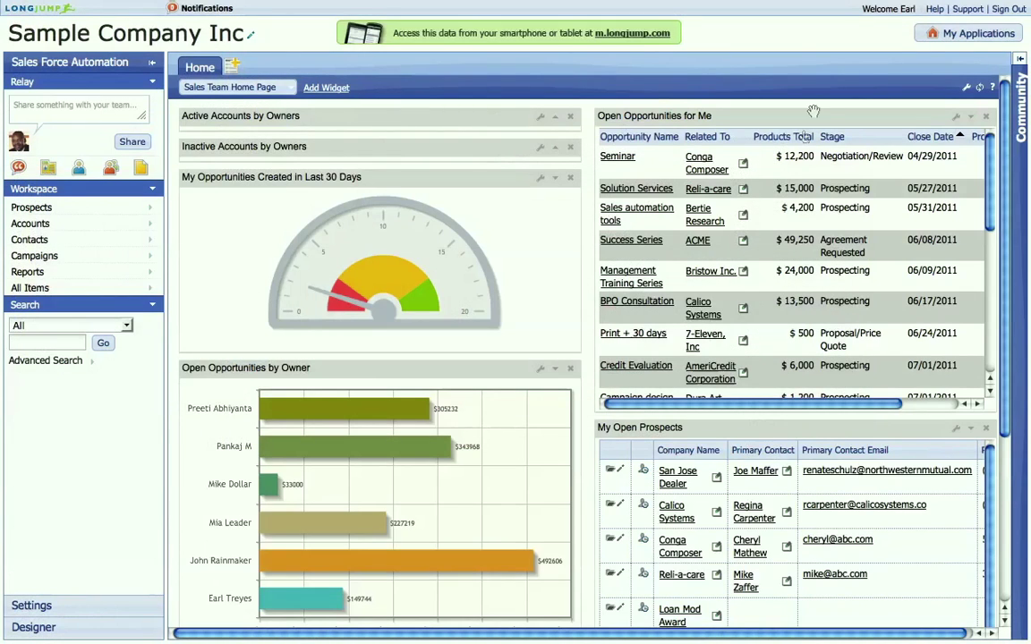
Start a new application from the applications list, choosing to create it by importing data
{"action": "left_click", "coordinate": [939, 29]}
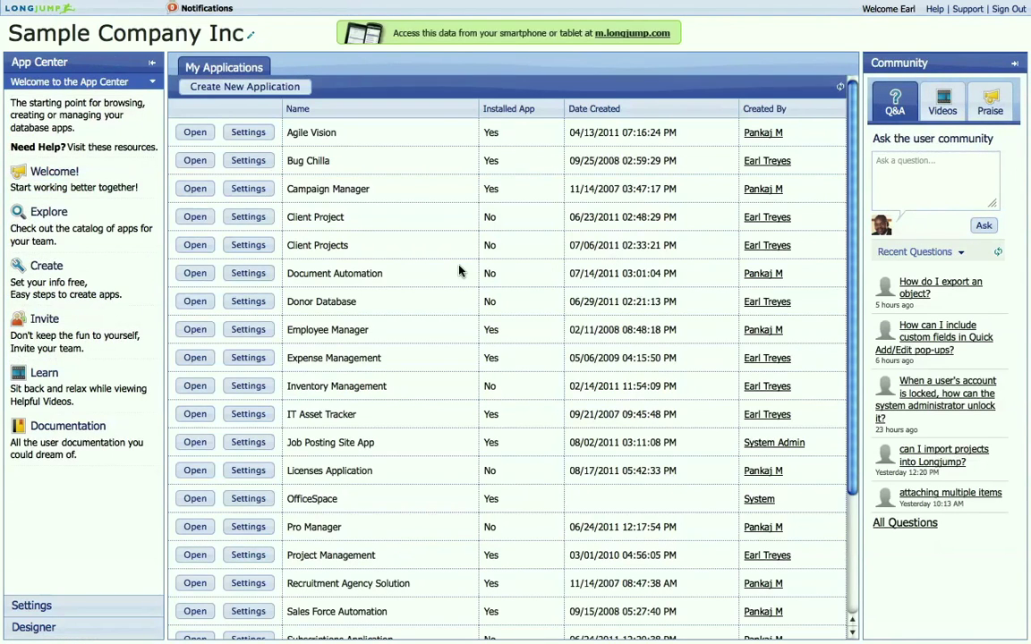
{"action": "left_click", "coordinate": [239, 88]}
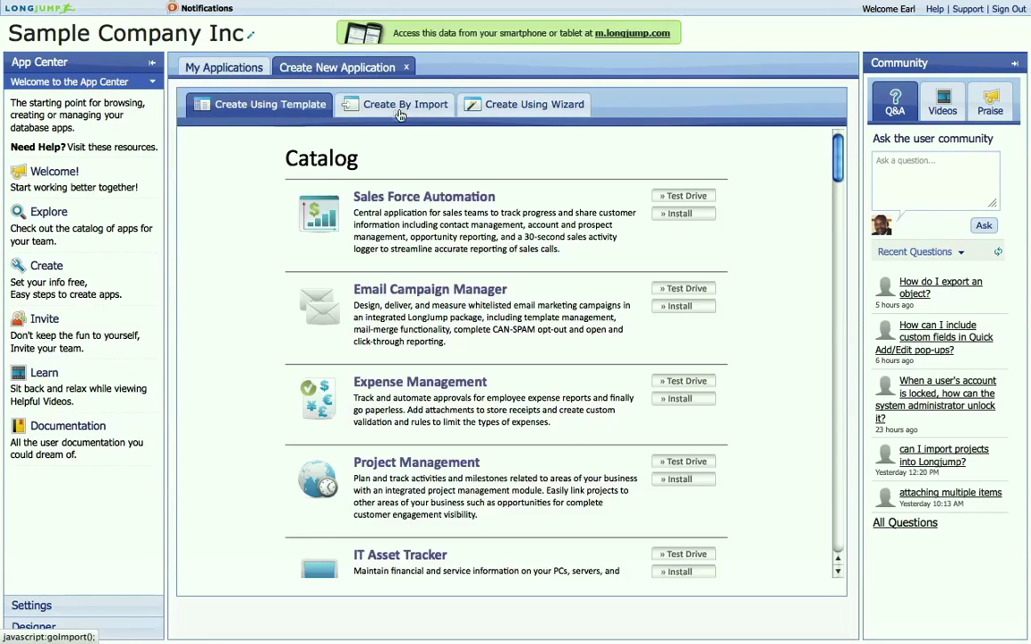
{"action": "left_click", "coordinate": [405, 106]}
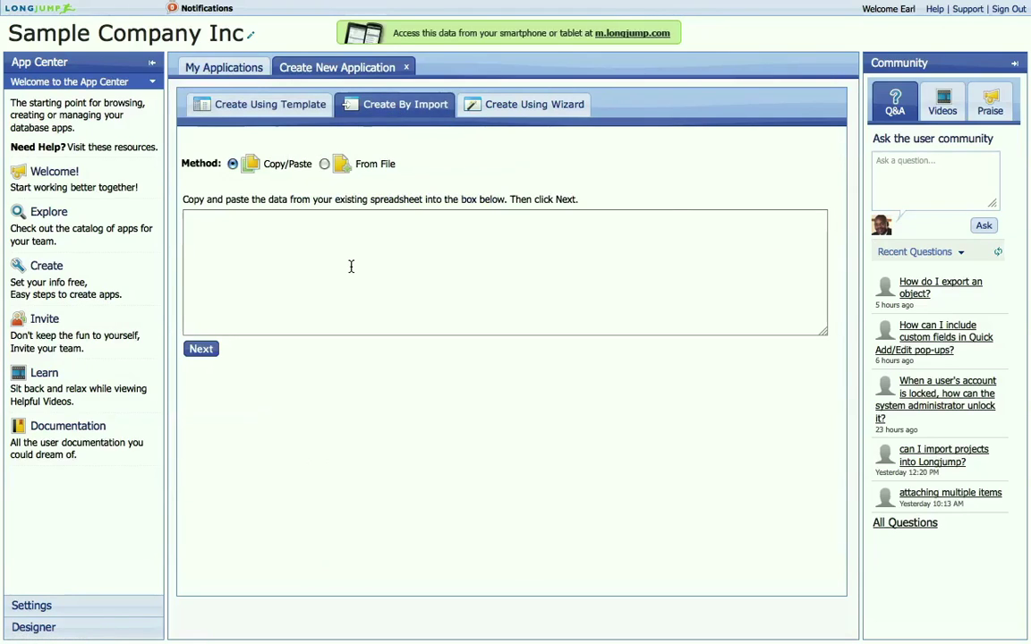
Paste the copied spreadsheet data into the import box and proceed to the column setup
{"action": "left_click", "coordinate": [350, 267]}
{"action": "key", "text": "ctrl+v"}
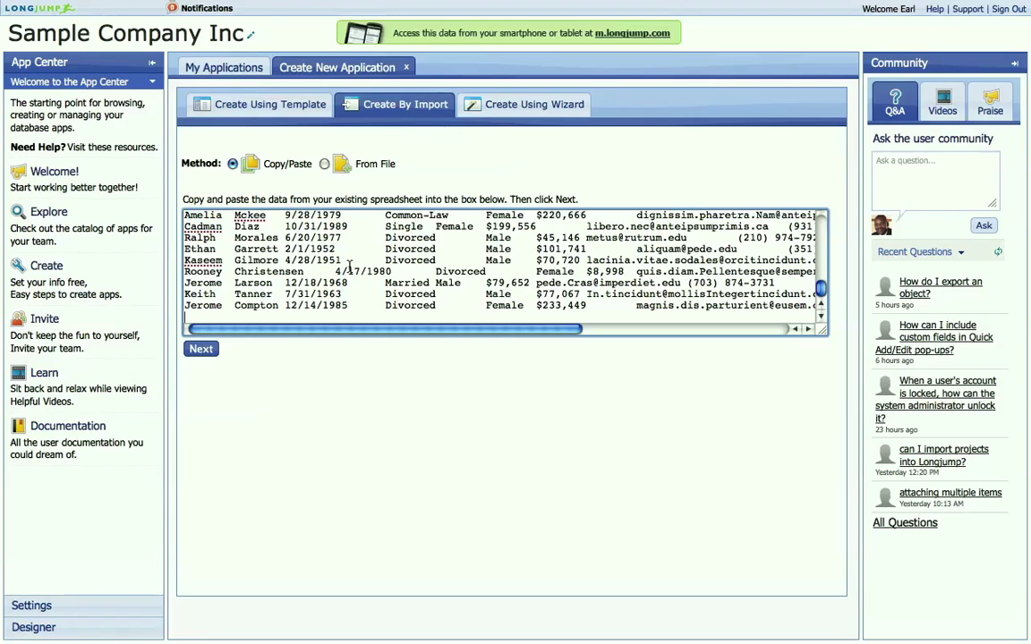
{"action": "left_click", "coordinate": [197, 354]}
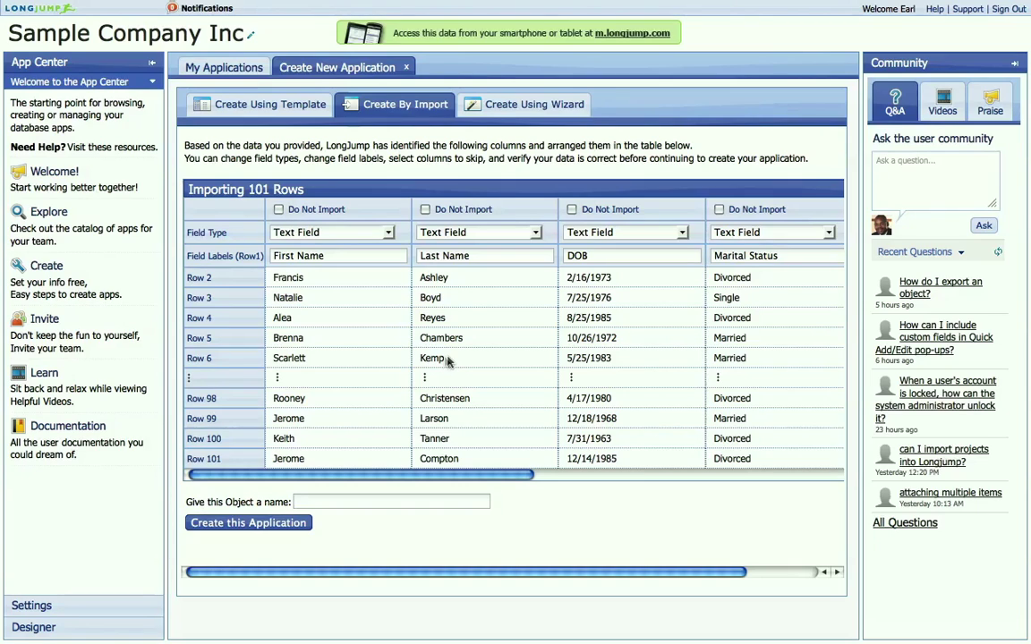
Set the field type of the DOB column to Date and the Marital Status column to Pick List
{"action": "left_click", "coordinate": [627, 232]}
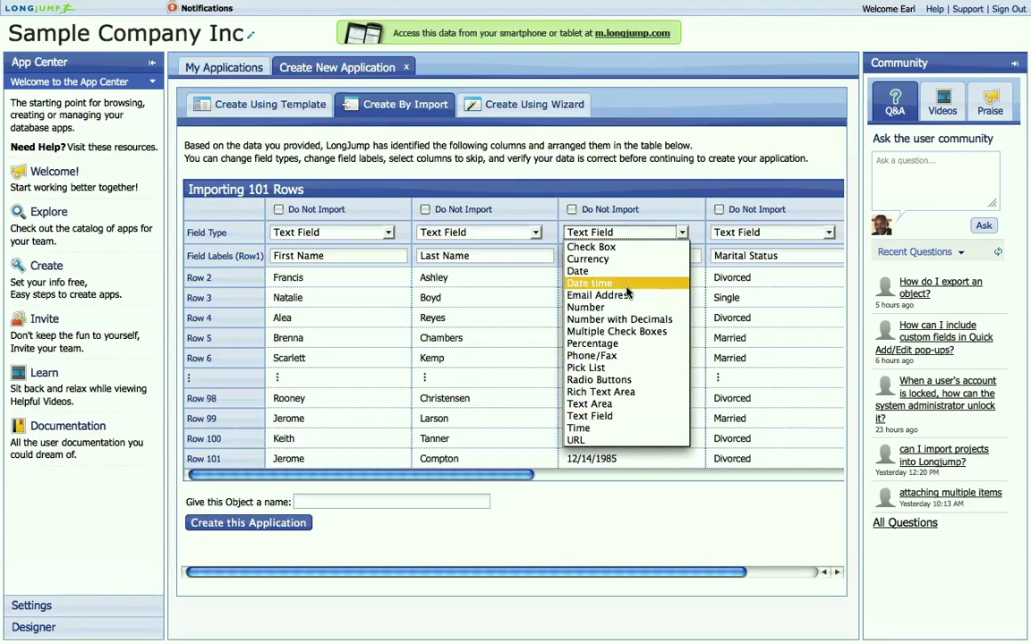
{"action": "left_click", "coordinate": [627, 274]}
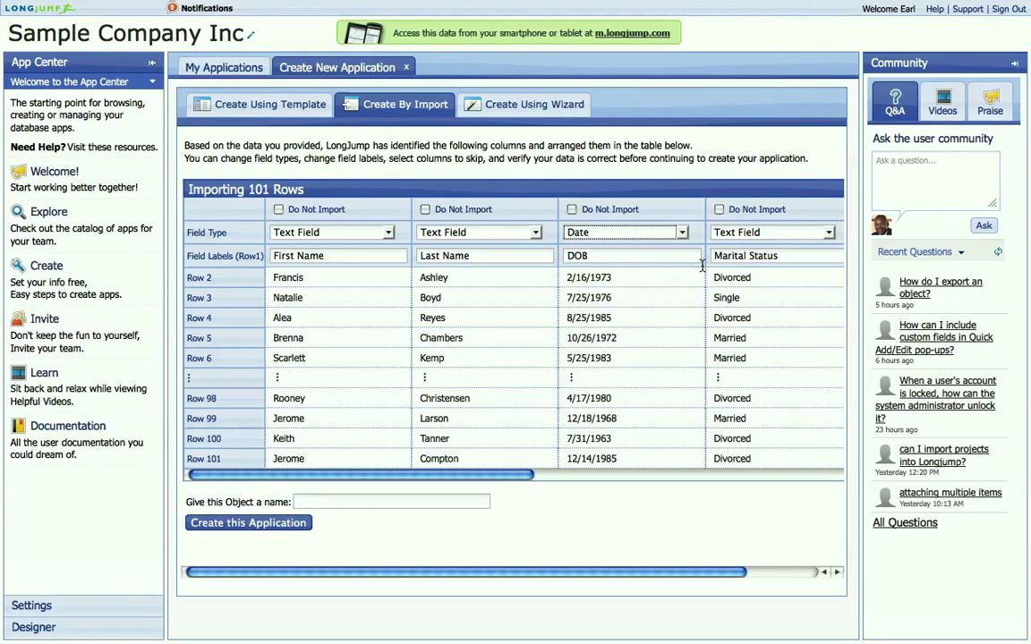
{"action": "left_click", "coordinate": [786, 233]}
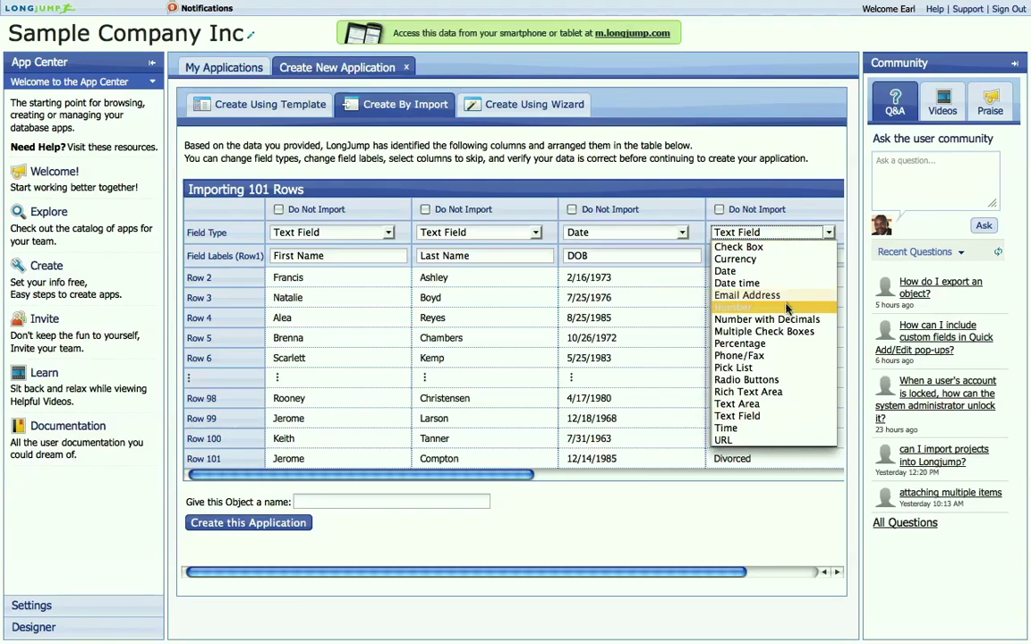
{"action": "left_click", "coordinate": [784, 368]}
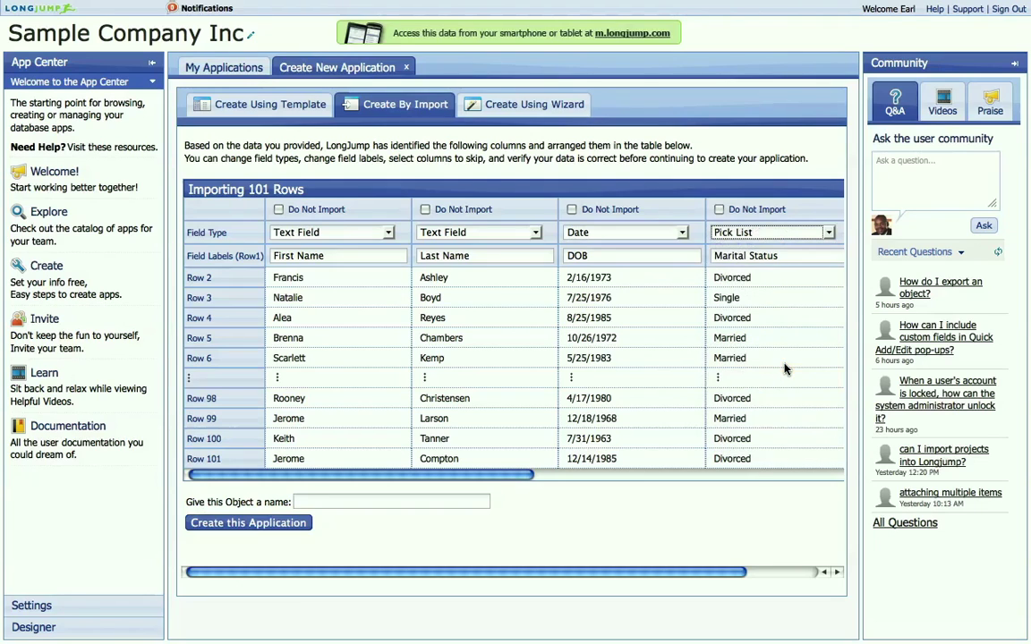
Set the field type of the Gender column to Radio Buttons and the Income column to Currency
{"action": "left_click_drag", "start_coordinate": [498, 483], "coordinate": [720, 483]}
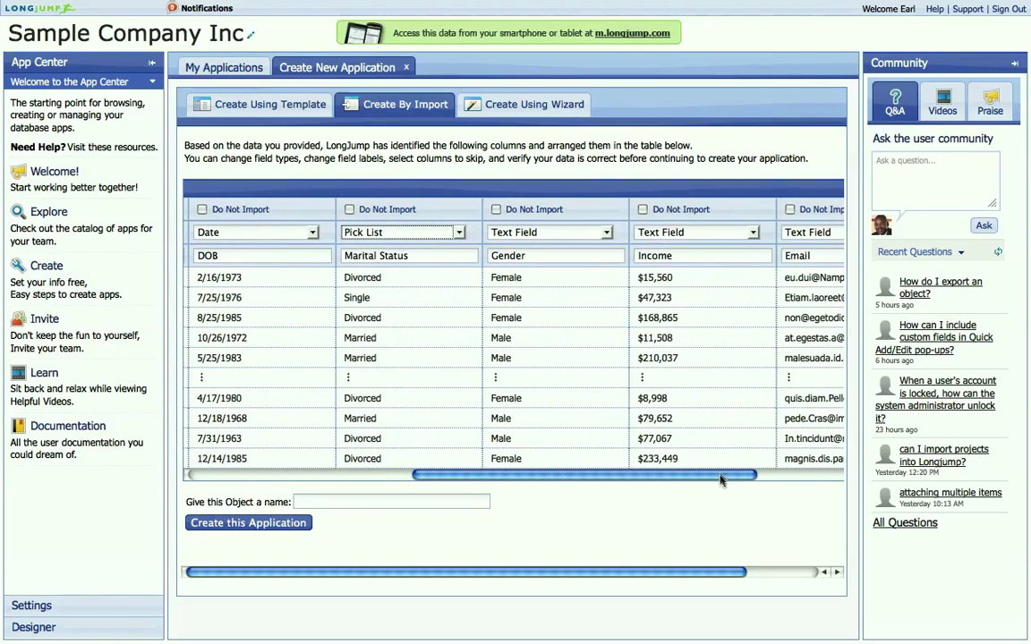
{"action": "left_click", "coordinate": [554, 234]}
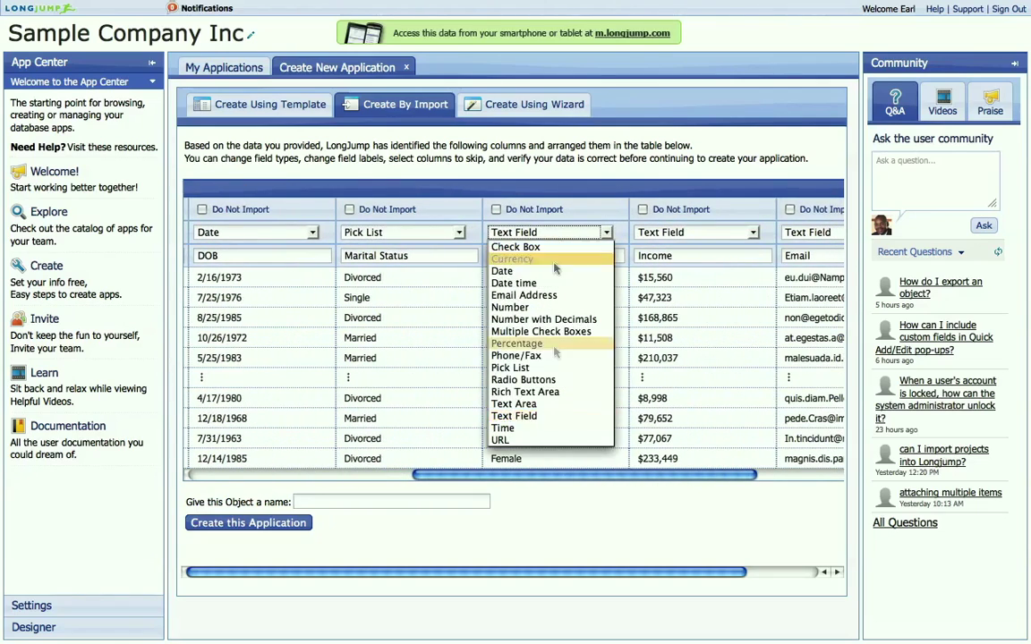
{"action": "left_click", "coordinate": [596, 380]}
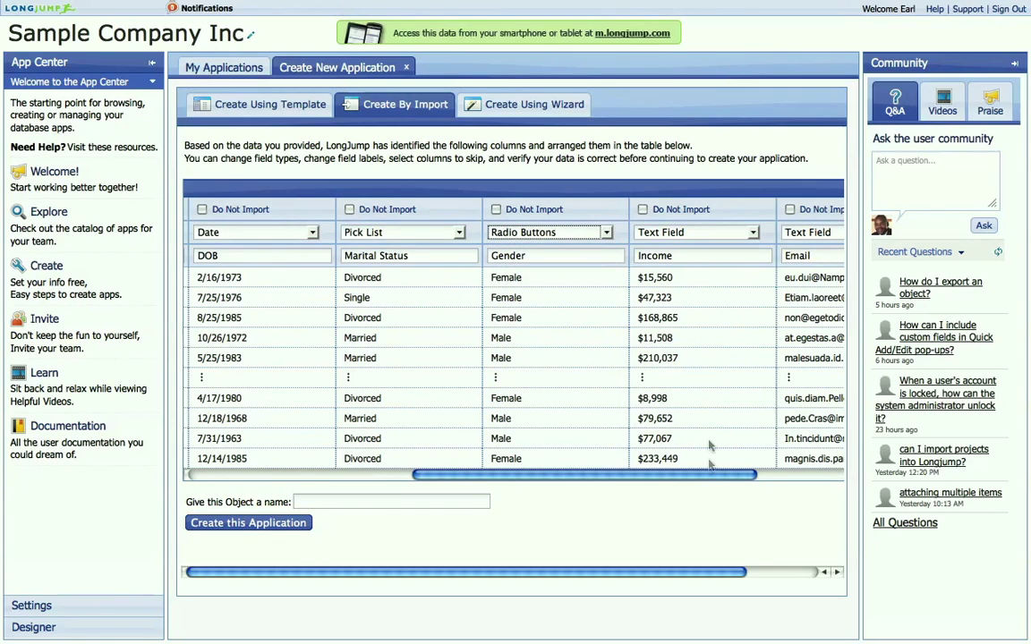
{"action": "left_click_drag", "start_coordinate": [712, 475], "coordinate": [779, 479]}
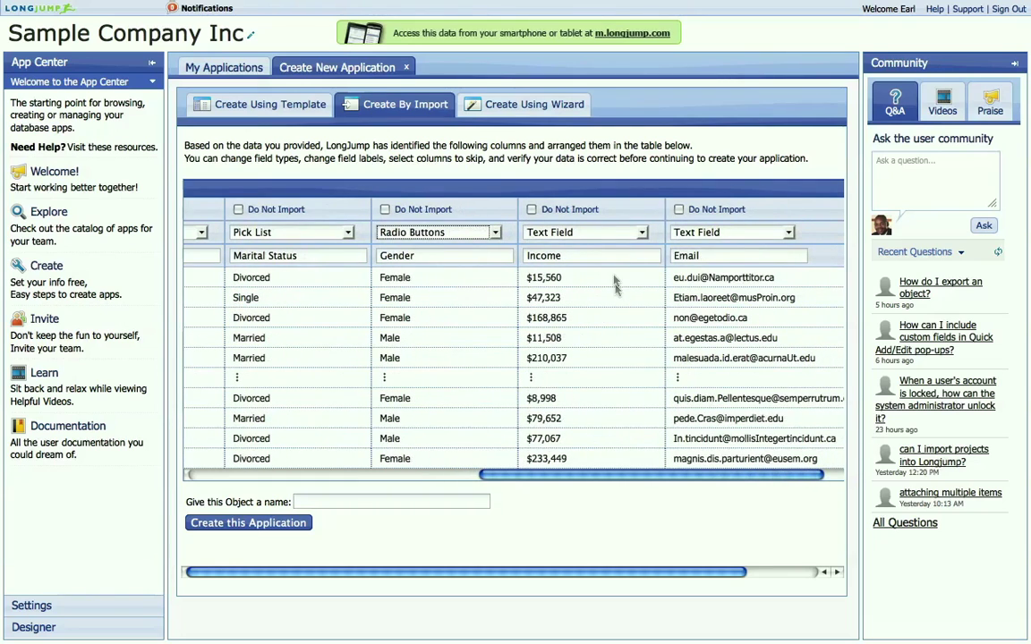
{"action": "left_click", "coordinate": [606, 235]}
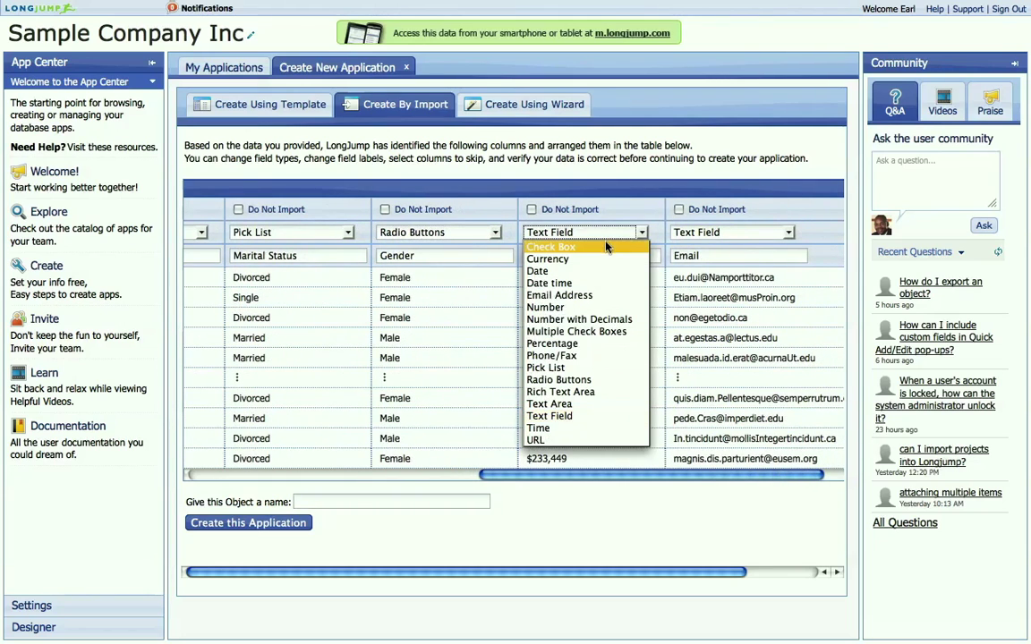
{"action": "left_click", "coordinate": [606, 259]}
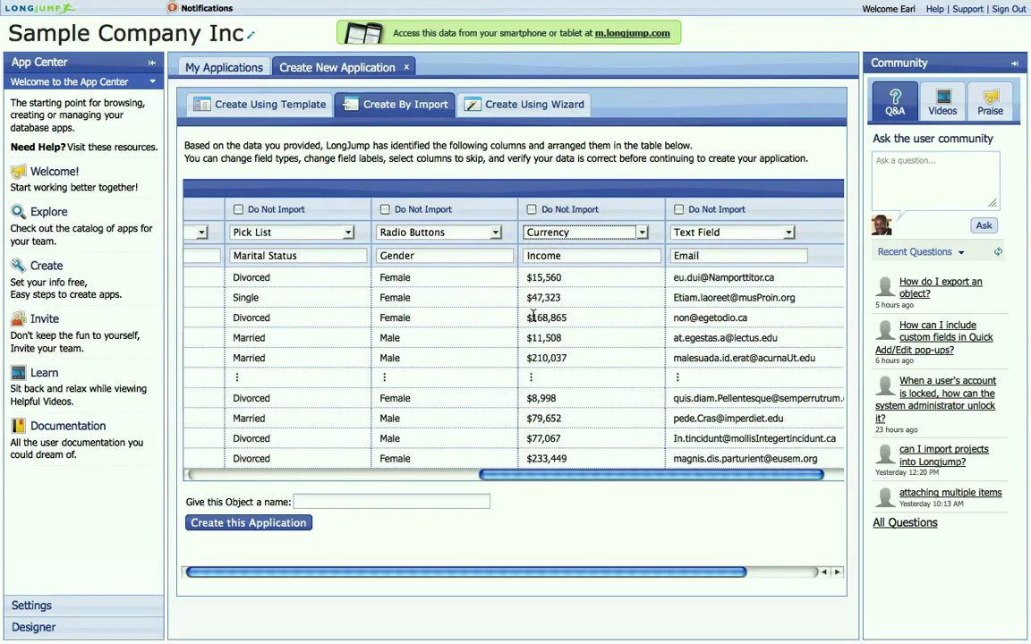
Set the field type of the Email column to Email Address and the Phone column to Phone/Fax
{"action": "left_click", "coordinate": [736, 233]}
{"action": "left_click", "coordinate": [733, 294]}
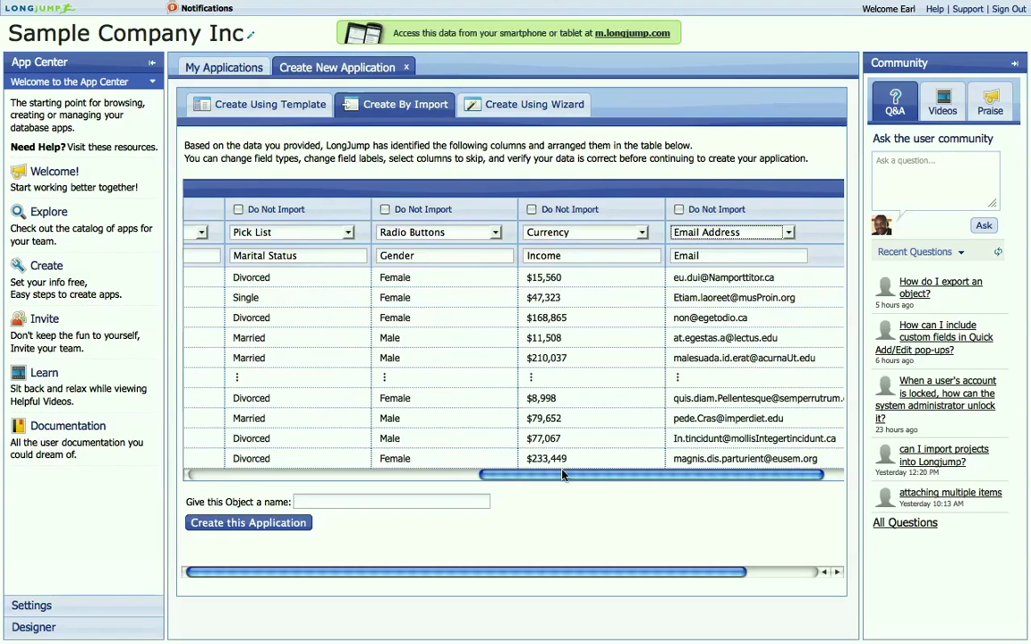
{"action": "left_click_drag", "start_coordinate": [566, 474], "coordinate": [621, 474]}
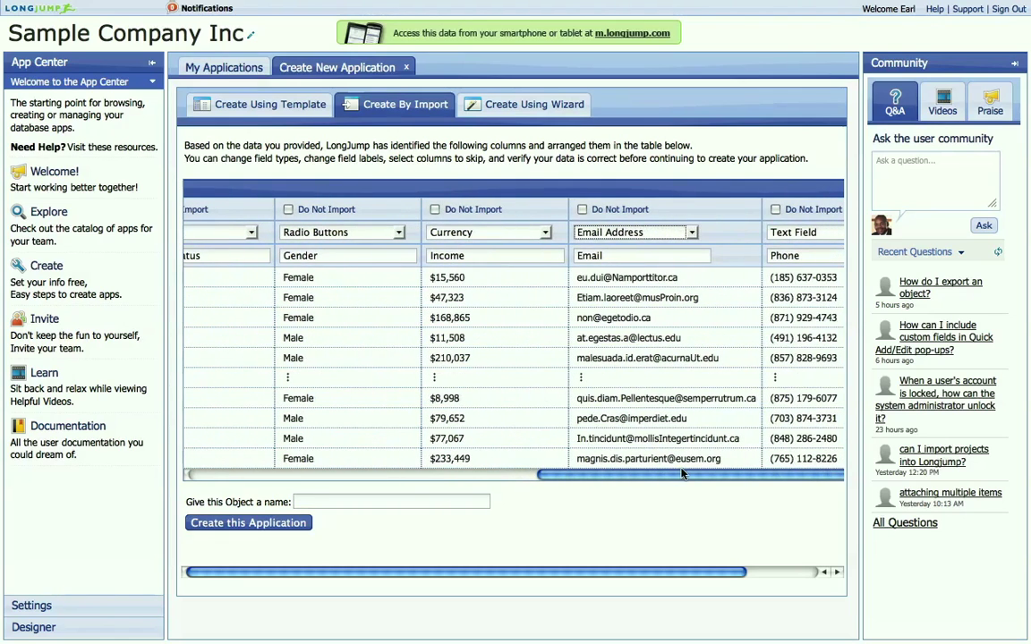
{"action": "left_click", "coordinate": [799, 235]}
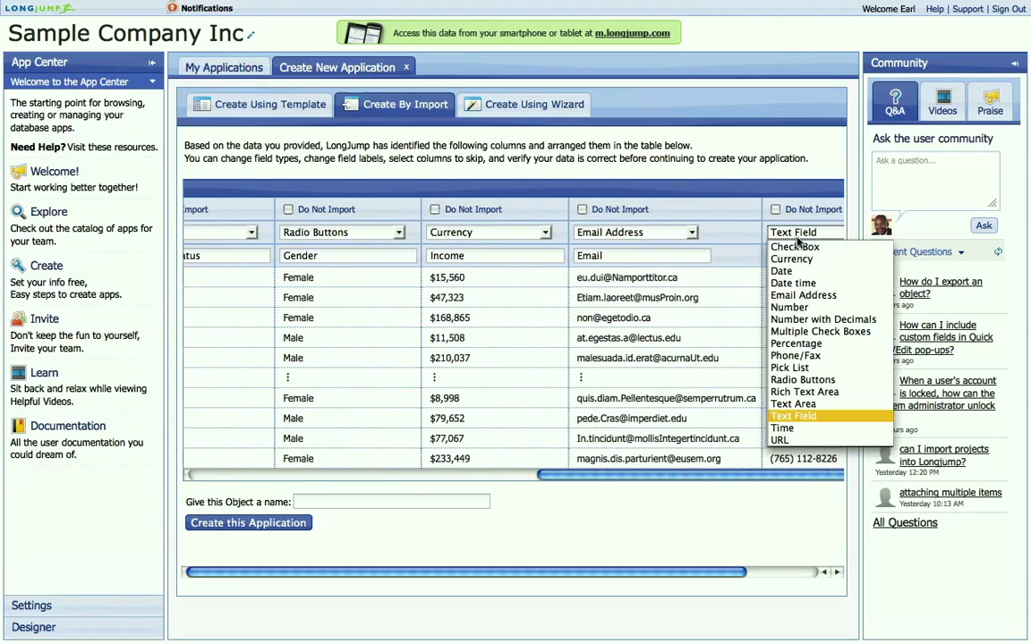
{"action": "left_click", "coordinate": [796, 356]}
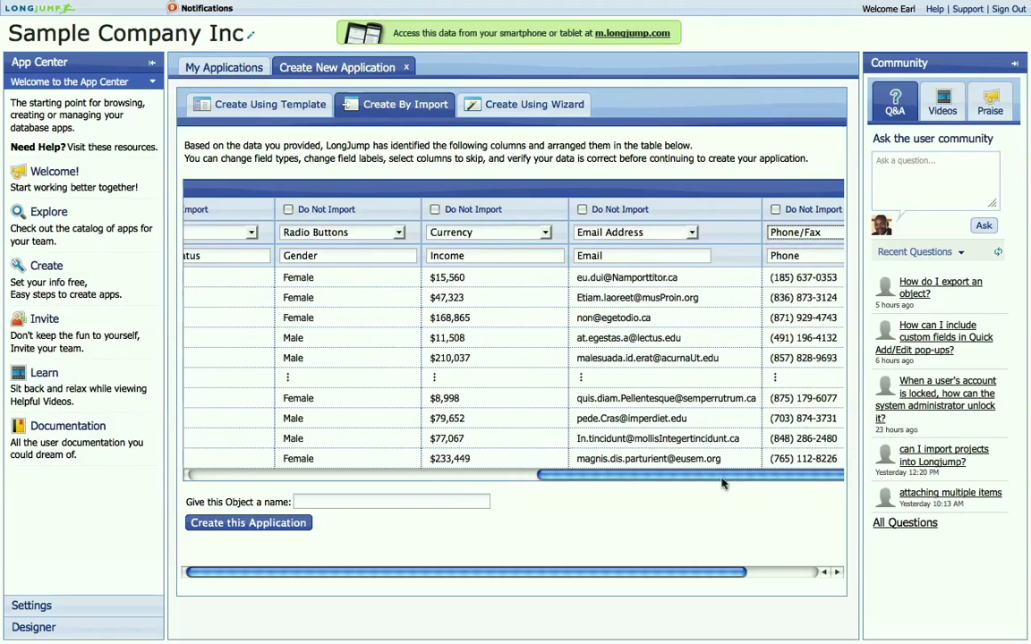
Create the application with the object name Members, and open it
{"action": "left_click_drag", "start_coordinate": [651, 474], "coordinate": [304, 474]}
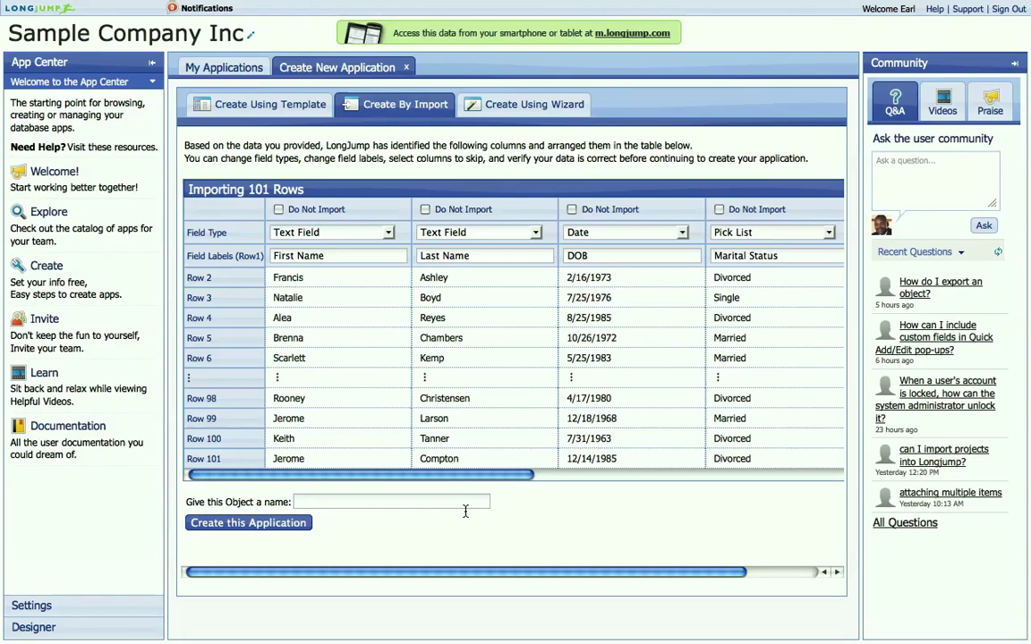
{"action": "type", "text": "Members"}
{"action": "left_click", "coordinate": [286, 526]}
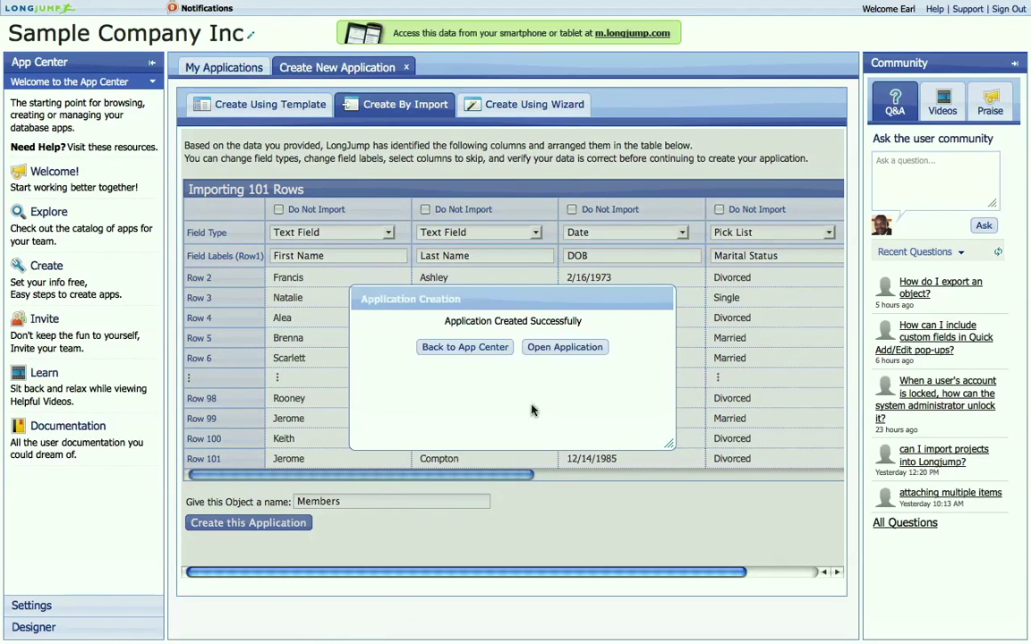
{"action": "left_click", "coordinate": [549, 355]}
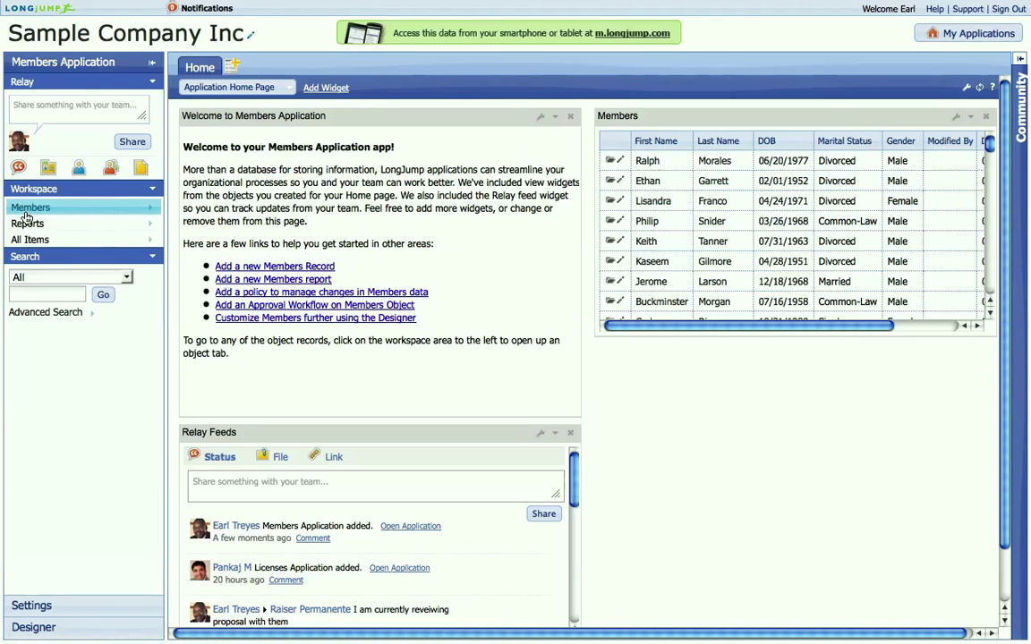
In the Members records list, save the first record with marital status Married and gender Male, and refresh the list
{"action": "left_click", "coordinate": [27, 210]}
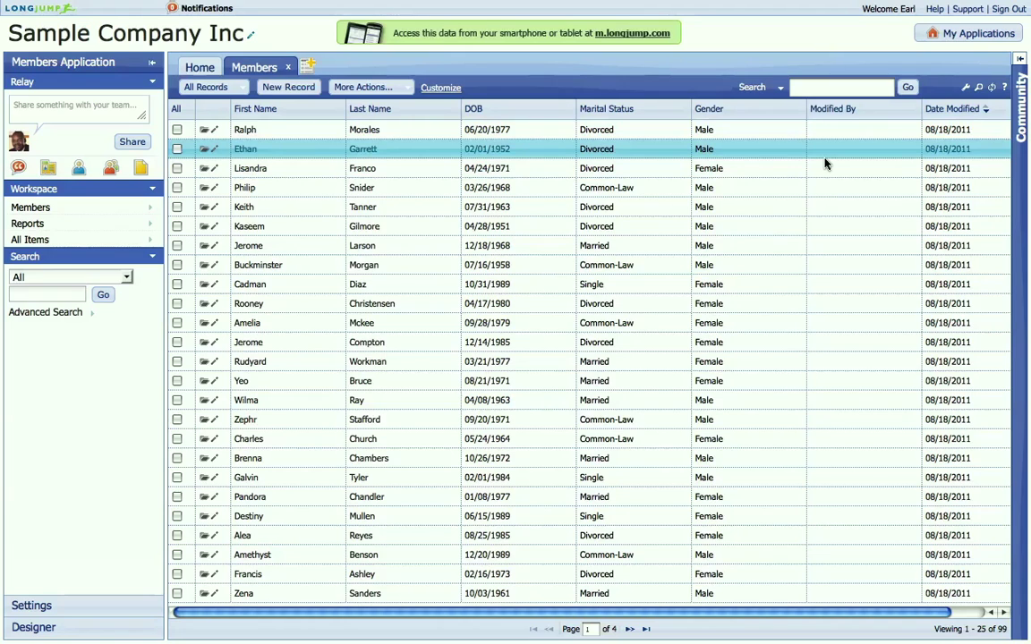
{"action": "double_click", "coordinate": [295, 132]}
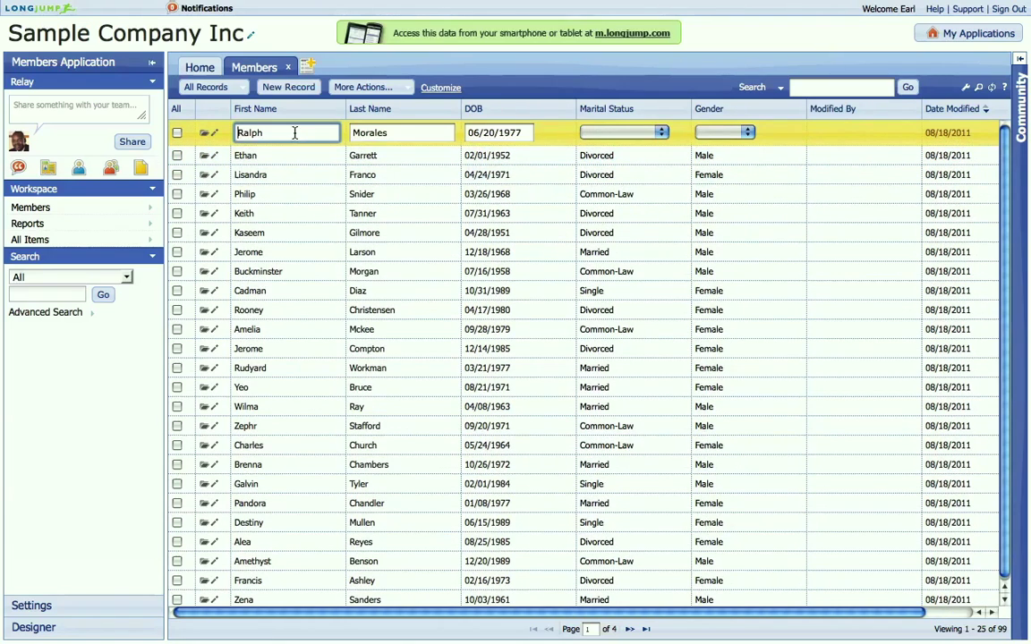
{"action": "left_click", "coordinate": [627, 131]}
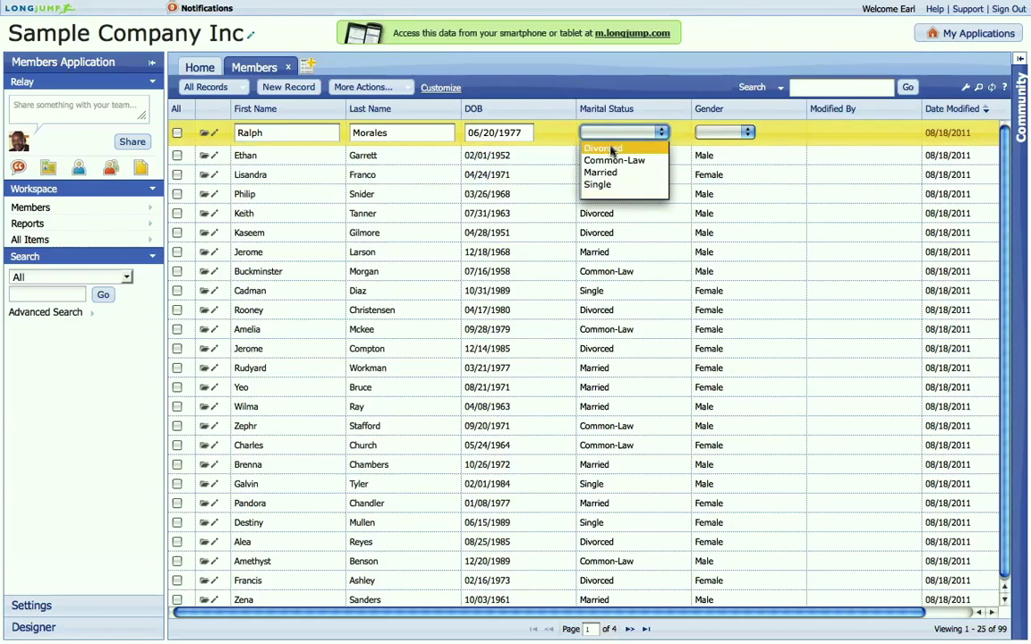
{"action": "left_click", "coordinate": [614, 173]}
{"action": "left_click", "coordinate": [707, 134]}
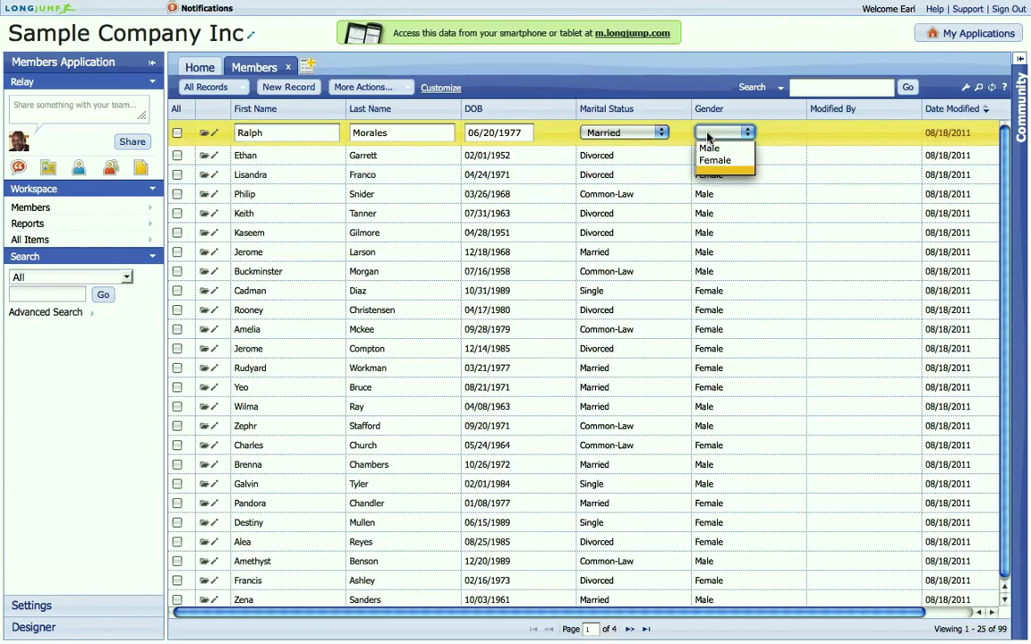
{"action": "left_click", "coordinate": [708, 148]}
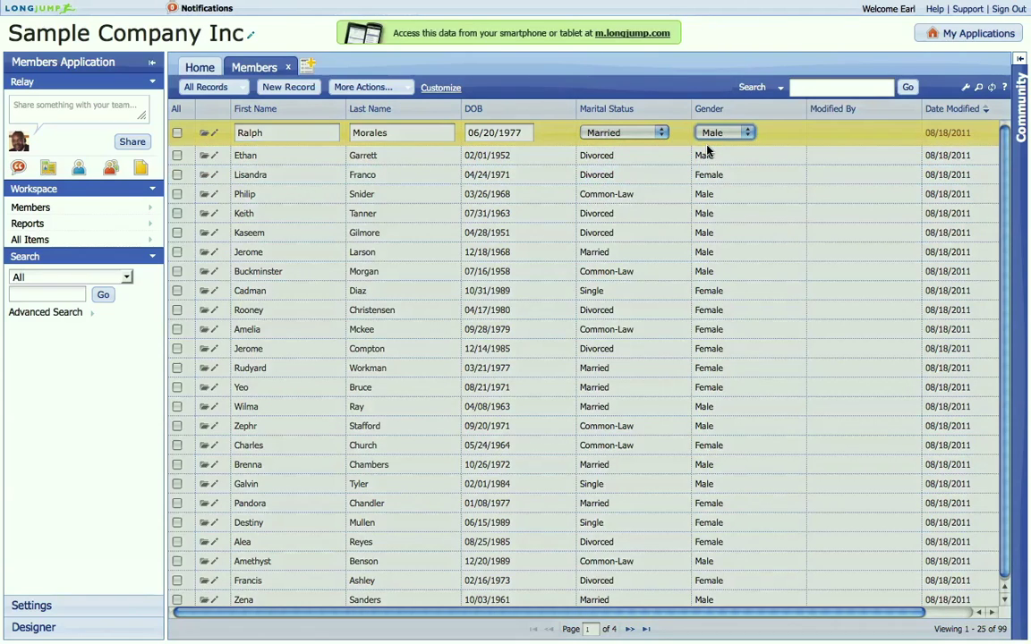
{"action": "key", "text": "Return"}
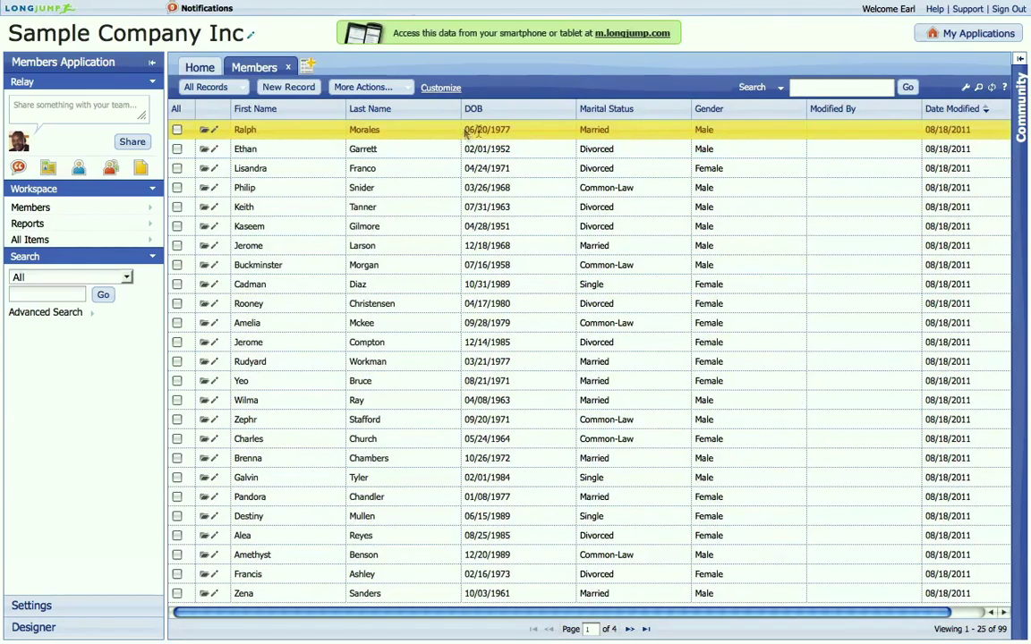
{"action": "left_click", "coordinate": [991, 88]}
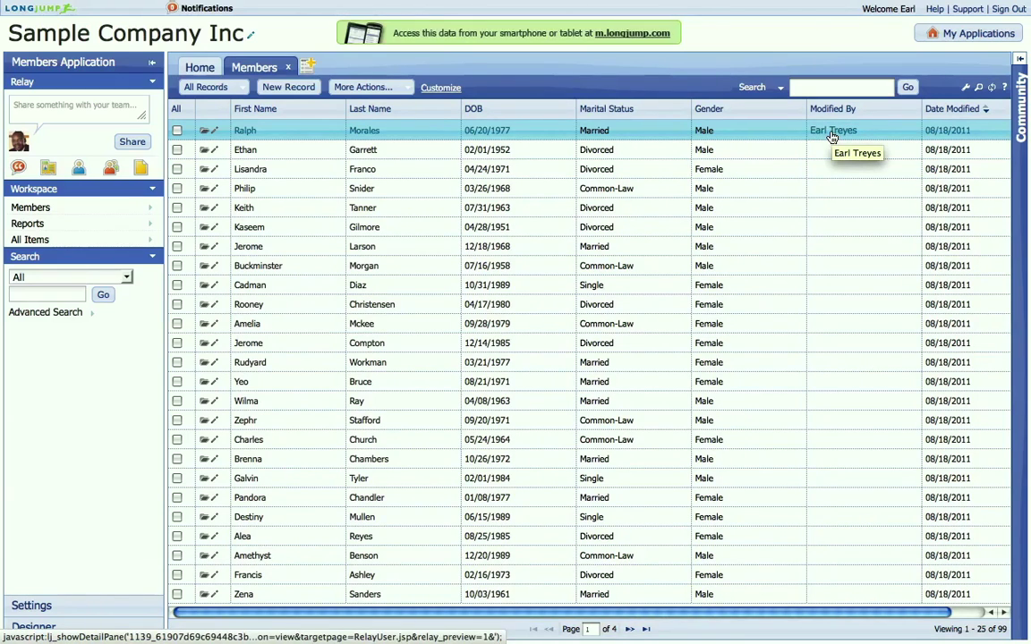
View the first member record's details and examine its related notes, attachments and activities
{"action": "left_click", "coordinate": [204, 132]}
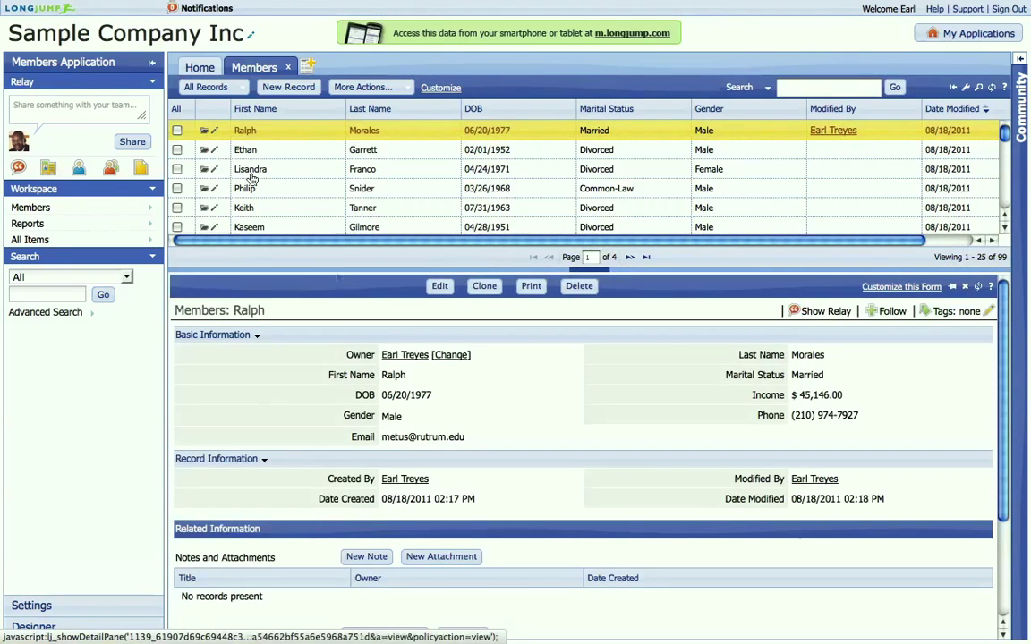
{"action": "scroll", "coordinate": [592, 387], "scroll_direction": "down", "scroll_amount": 5}
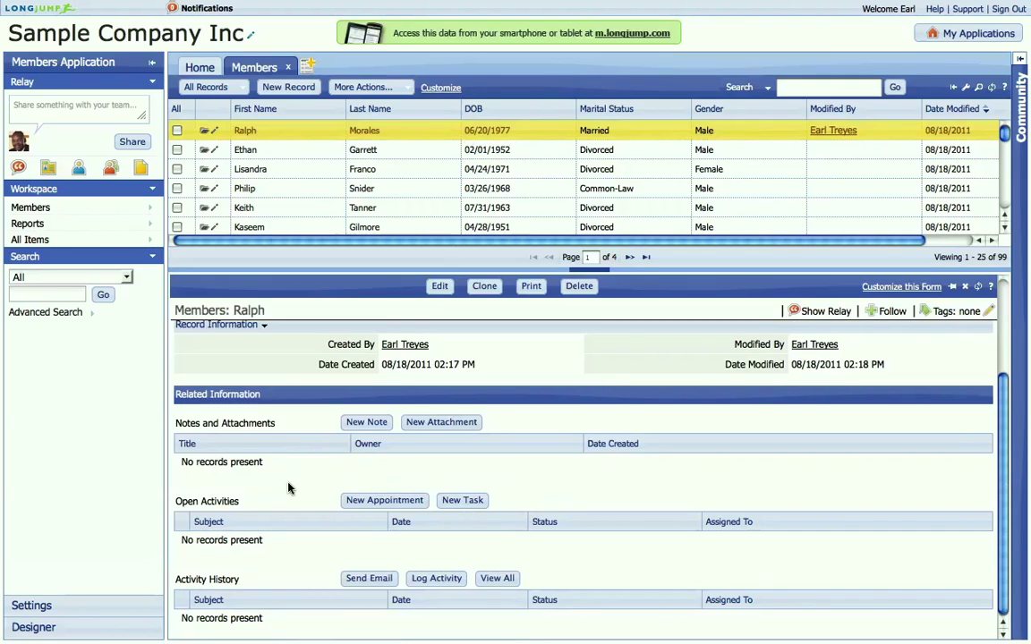
{"action": "scroll", "coordinate": [386, 528], "scroll_direction": "up", "scroll_amount": 1}
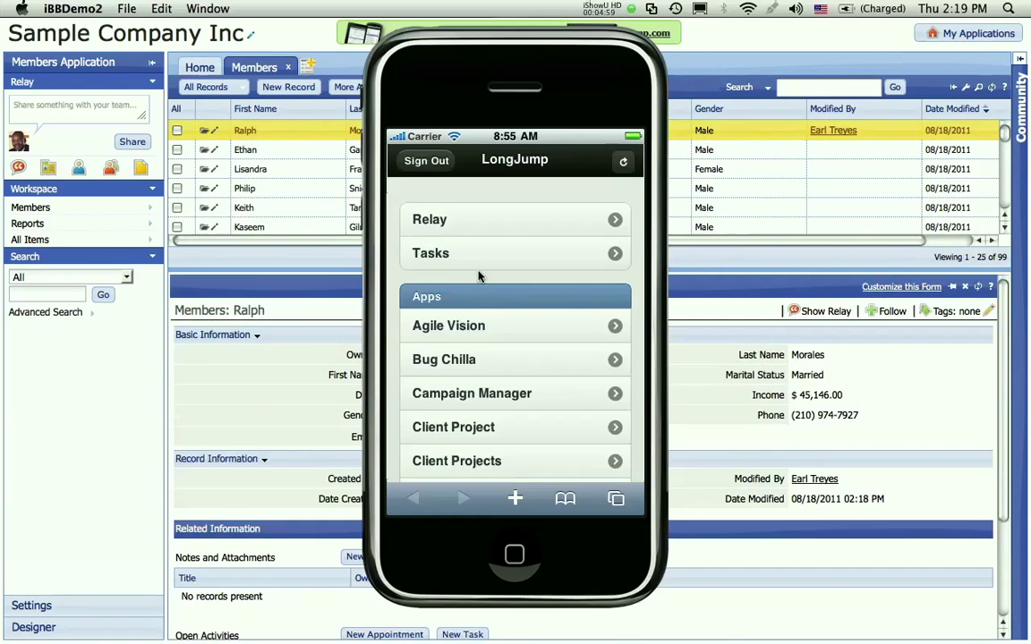
Switch to the LongJump mobile site on the phone simulator and open the Members list in Members Application
{"action": "scroll", "coordinate": [479, 277], "scroll_direction": "down", "scroll_amount": 10}
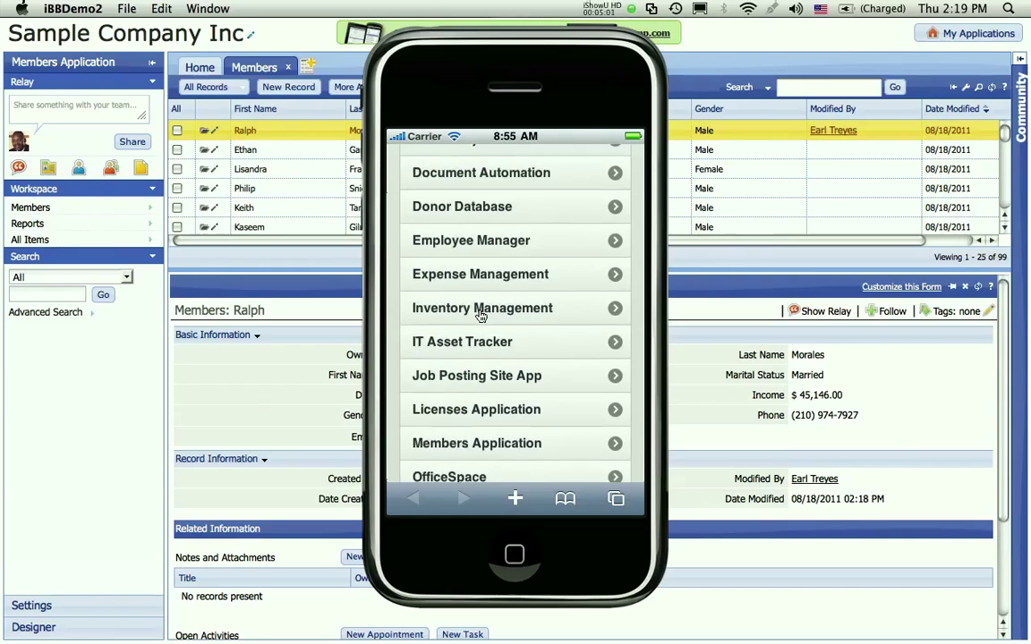
{"action": "scroll", "coordinate": [481, 315], "scroll_direction": "down", "scroll_amount": 3}
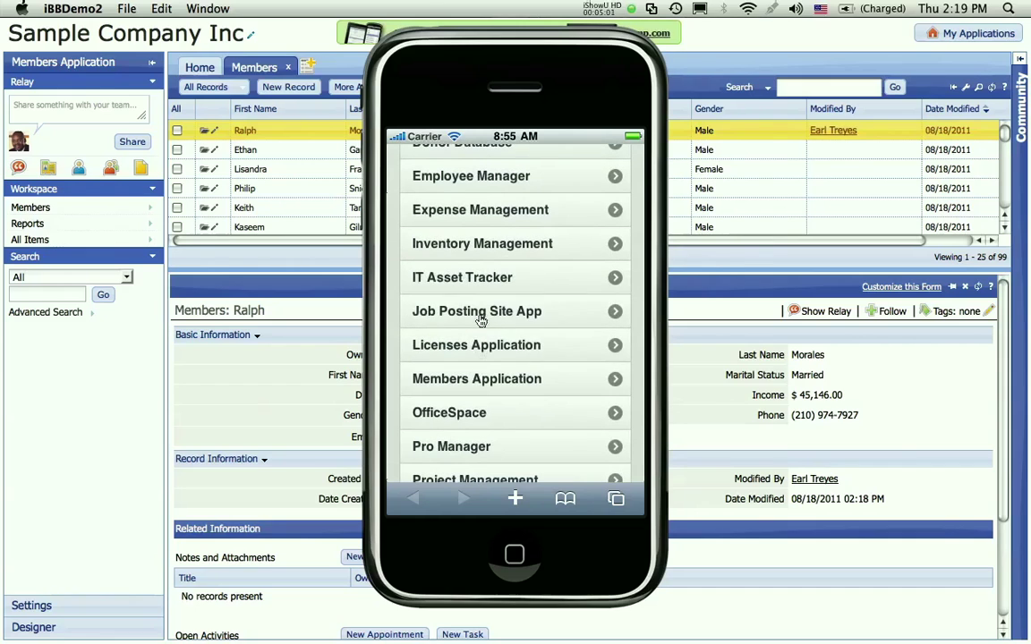
{"action": "left_click", "coordinate": [482, 382]}
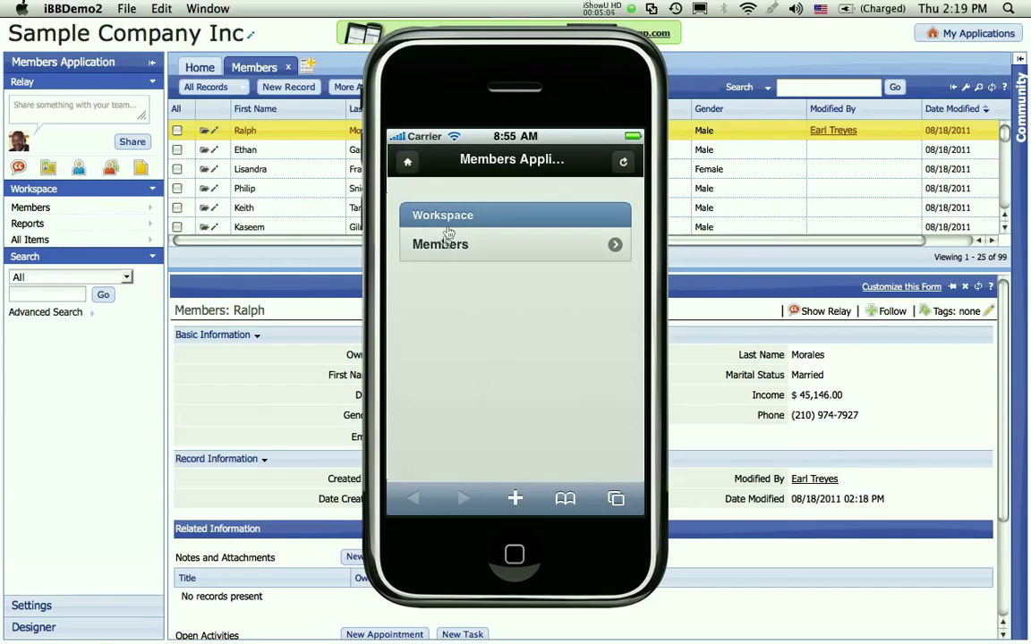
{"action": "left_click", "coordinate": [451, 240]}
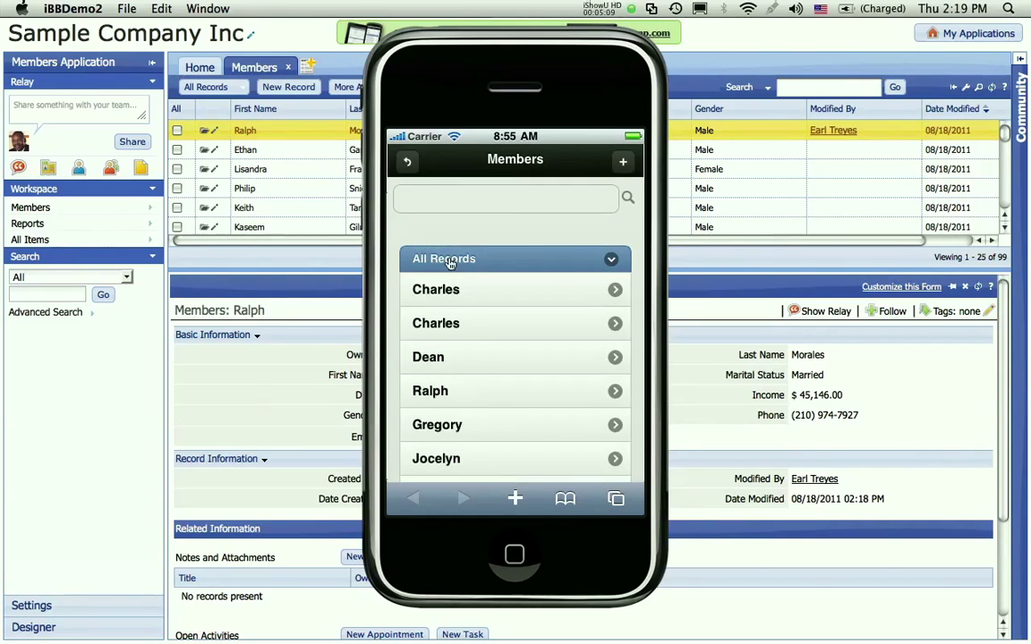
On the phone, open the member record matching the one selected on the desktop and examine its basic and record information
{"action": "left_click", "coordinate": [448, 389]}
{"action": "scroll", "coordinate": [566, 294], "scroll_direction": "down", "scroll_amount": 5}
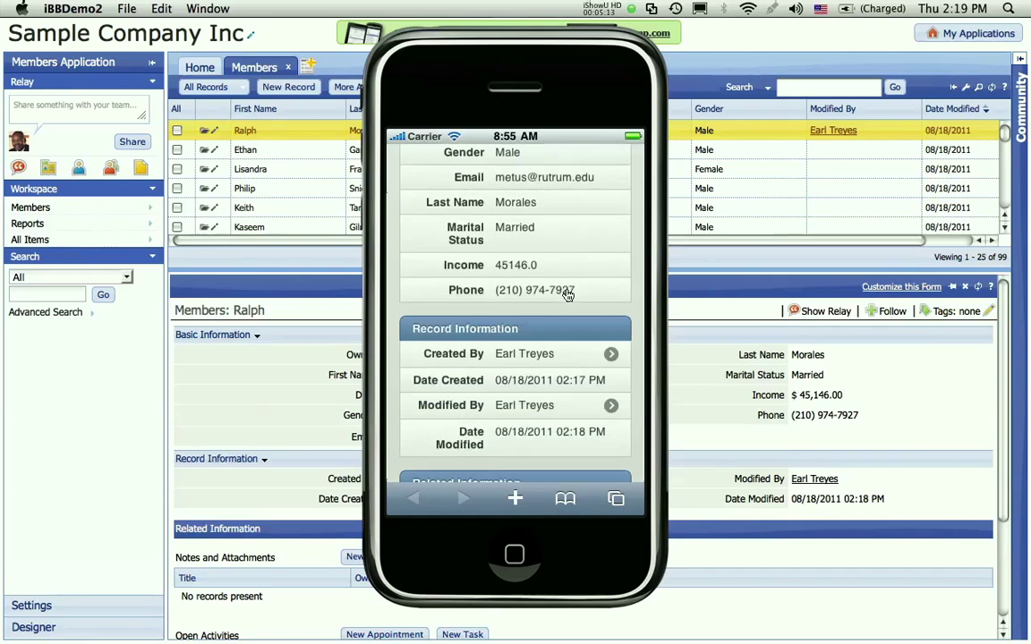
{"action": "scroll", "coordinate": [511, 287], "scroll_direction": "up", "scroll_amount": 5}
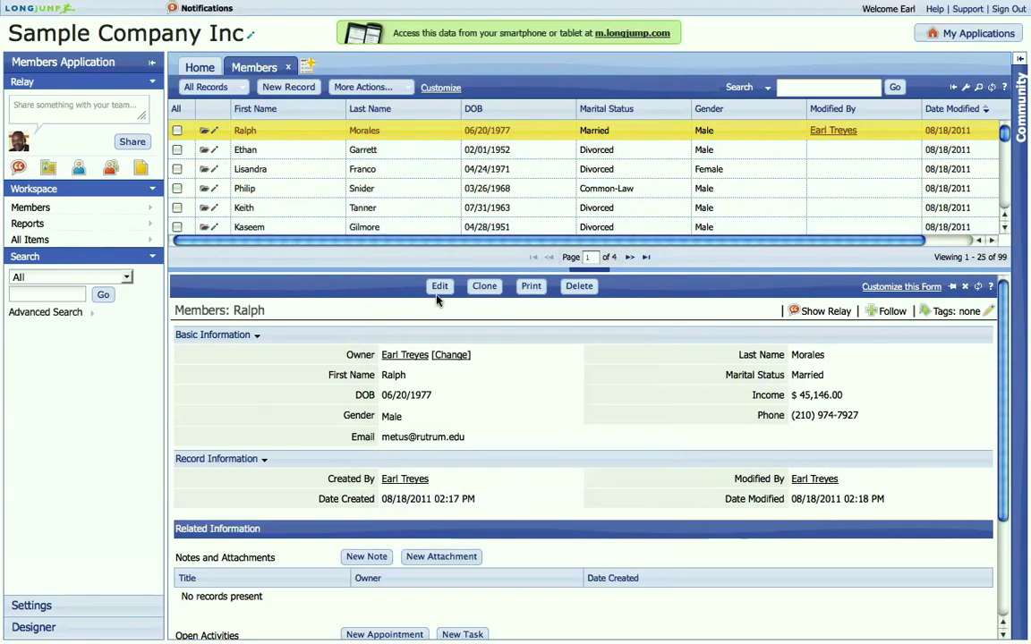
Switch back to the desktop LongJump page, open the selected member record for editing, and switch Gender to Female and back to Male
{"action": "left_click", "coordinate": [438, 288]}
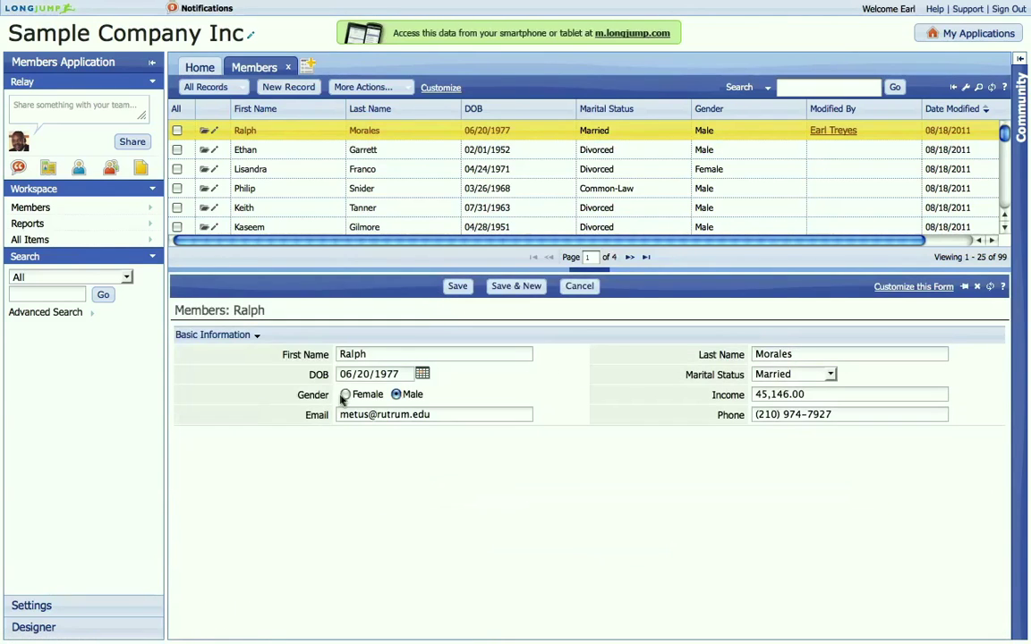
{"action": "left_click", "coordinate": [344, 395]}
{"action": "left_click", "coordinate": [395, 395]}
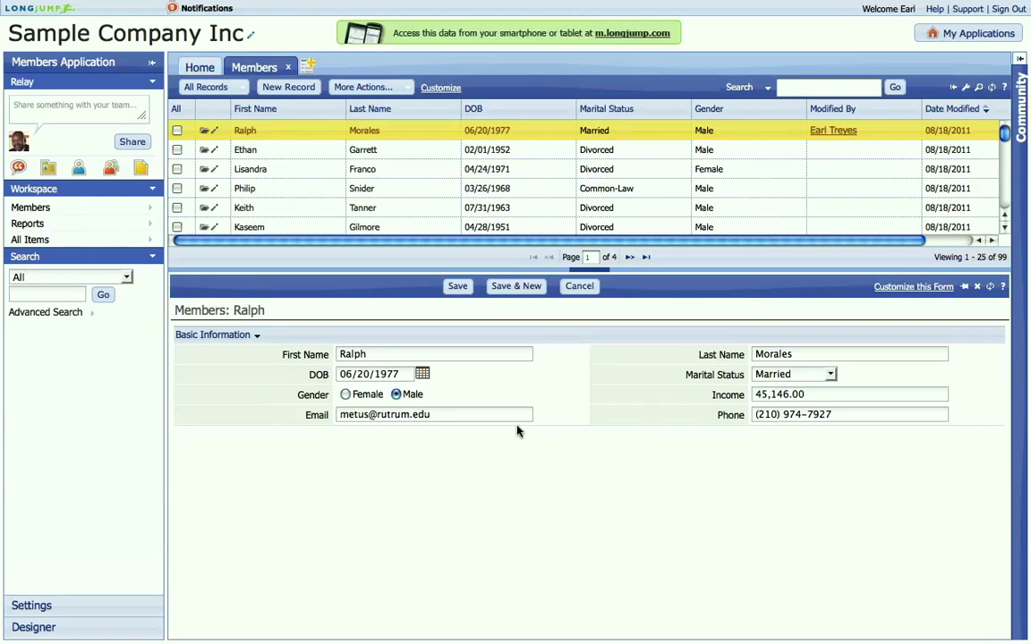